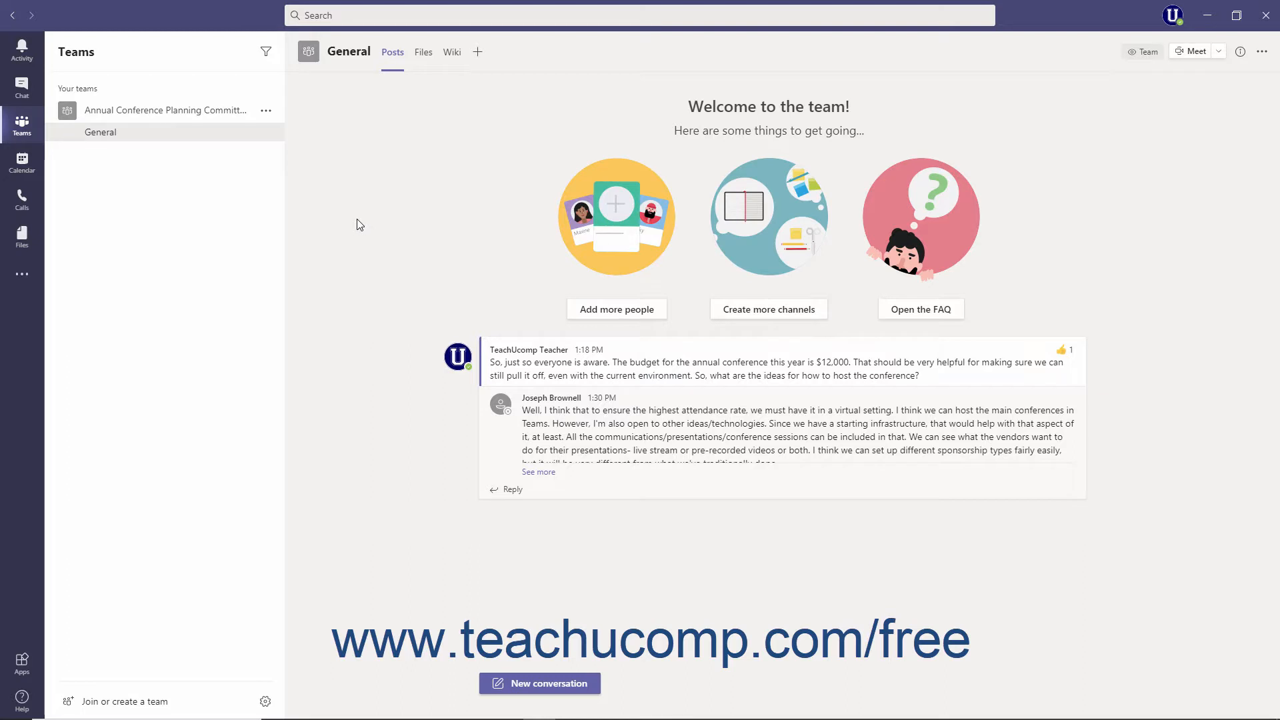
Start a new team from scratch and set its type to Private.
{"action": "left_click", "coordinate": [29, 123]}
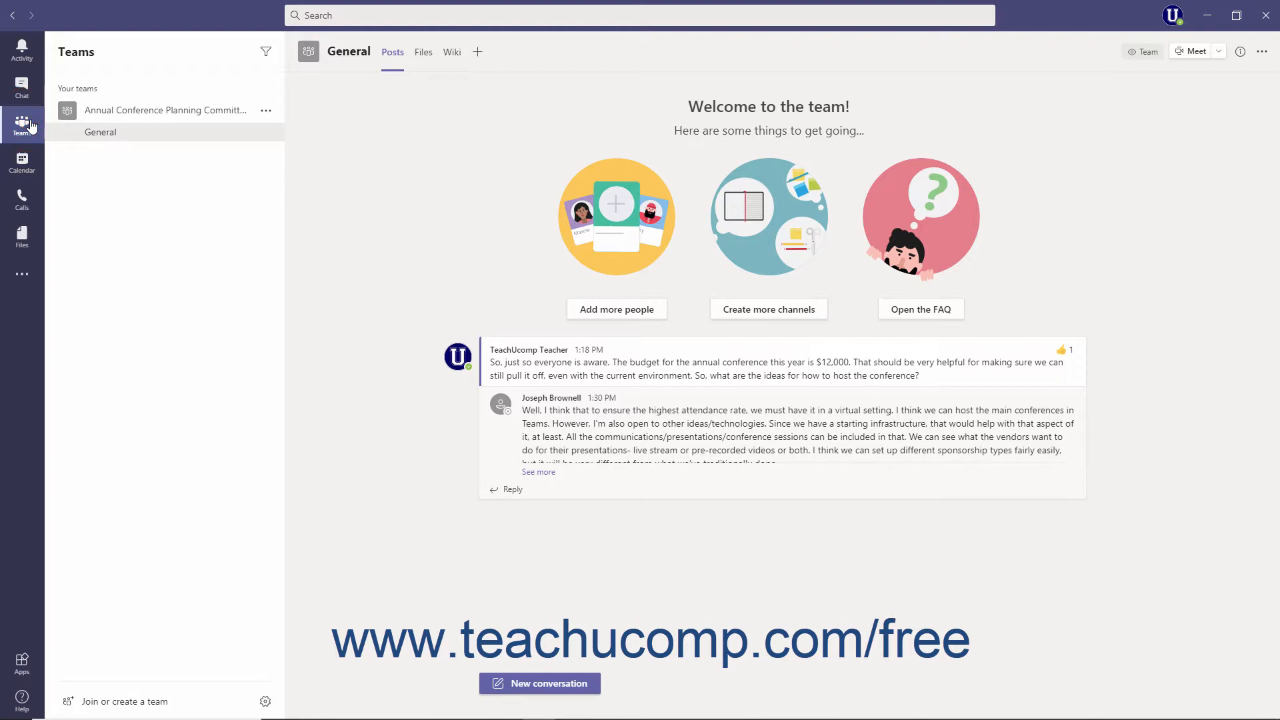
{"action": "left_click", "coordinate": [152, 701]}
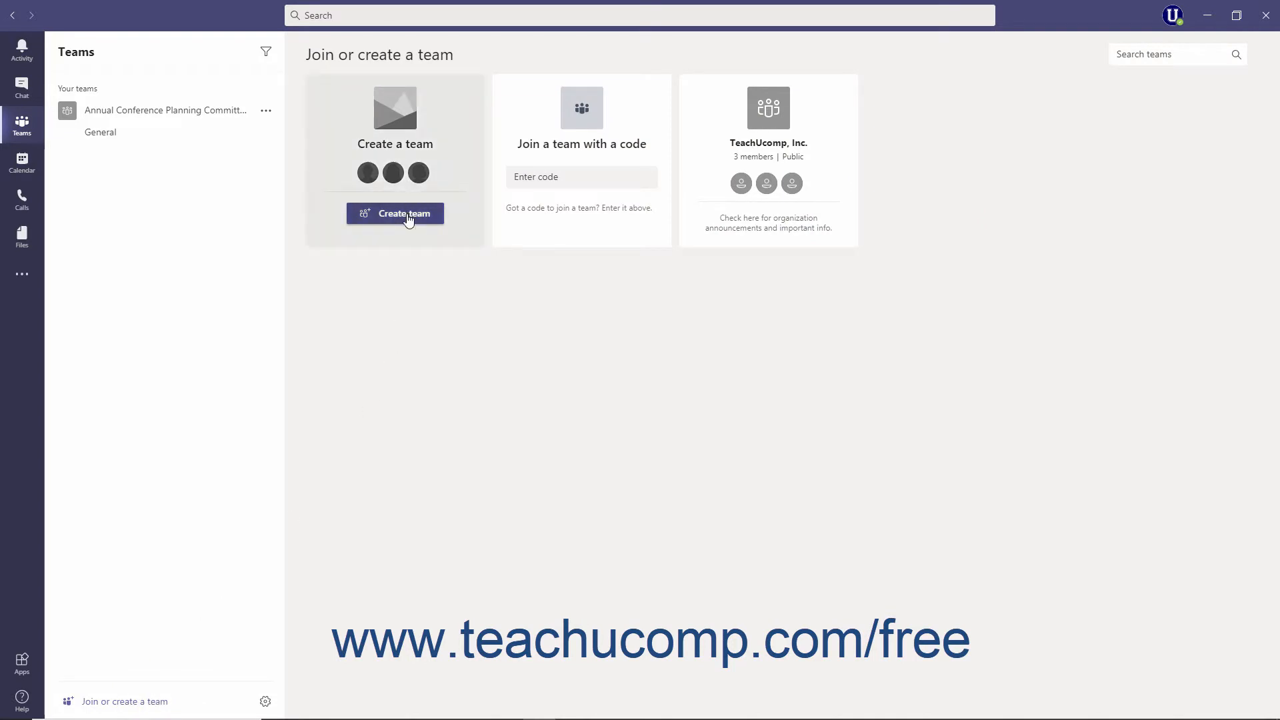
{"action": "left_click", "coordinate": [407, 214]}
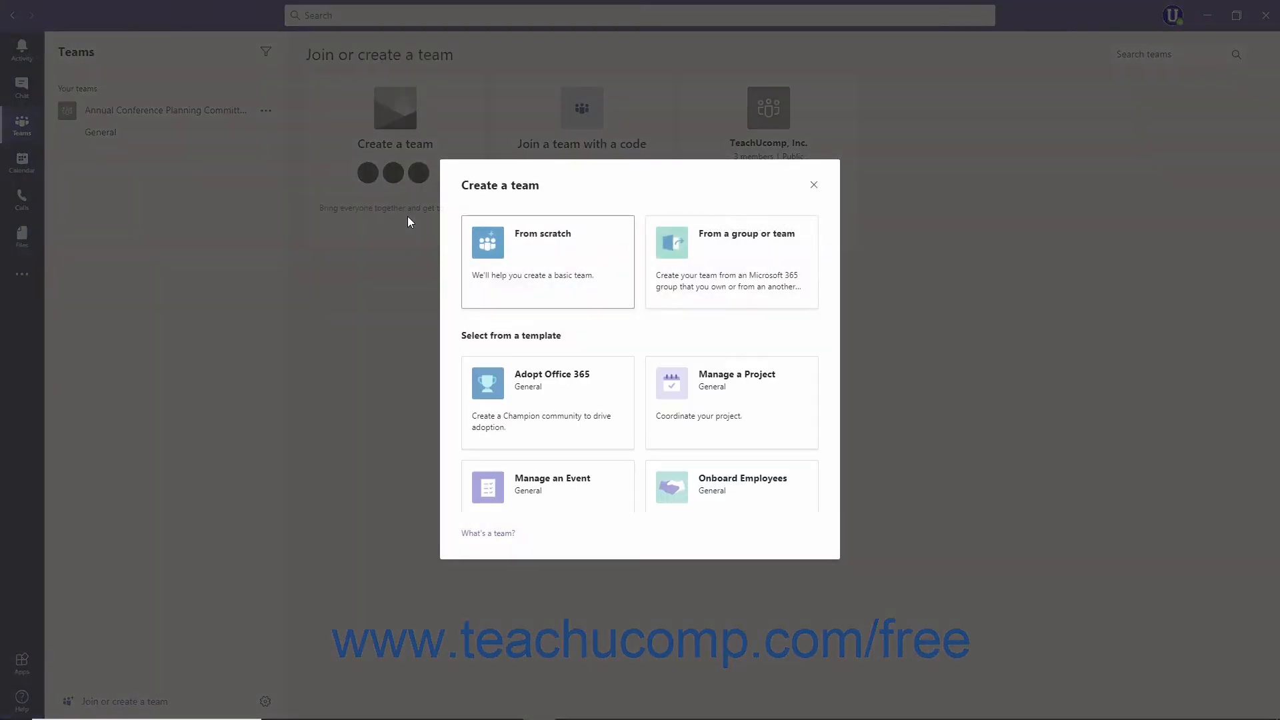
{"action": "left_click", "coordinate": [524, 278]}
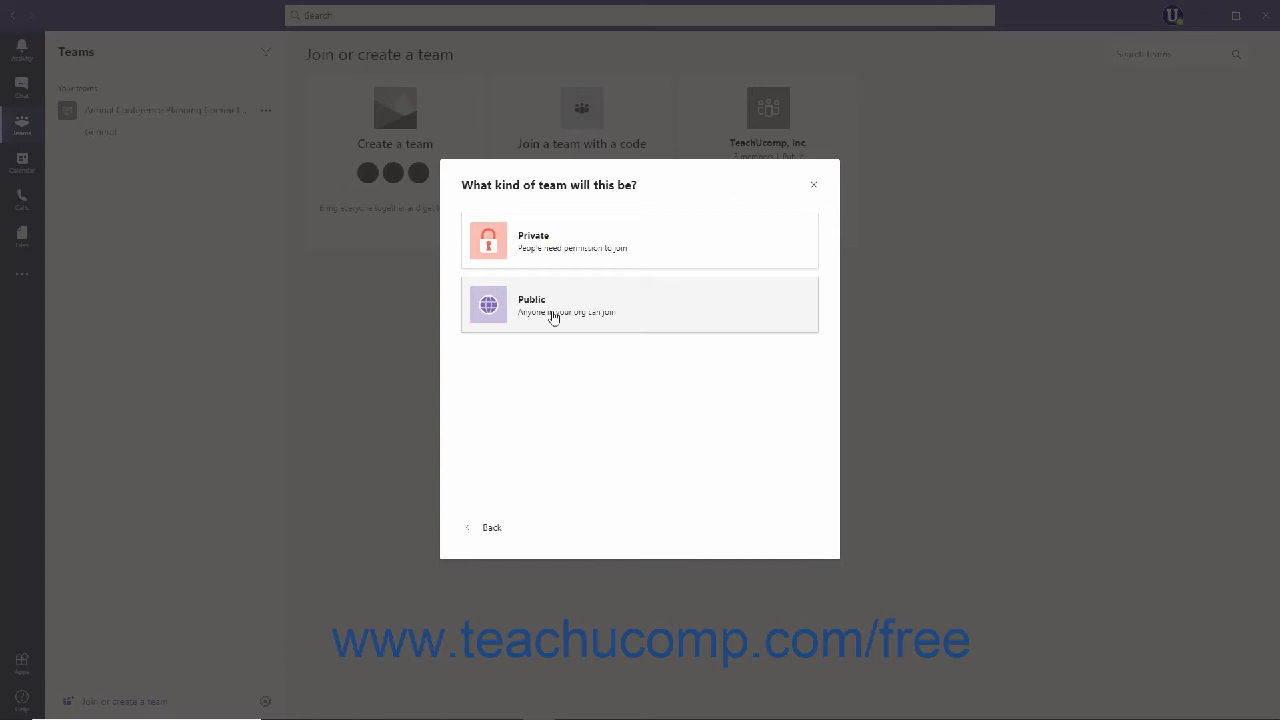
{"action": "left_click", "coordinate": [564, 246]}
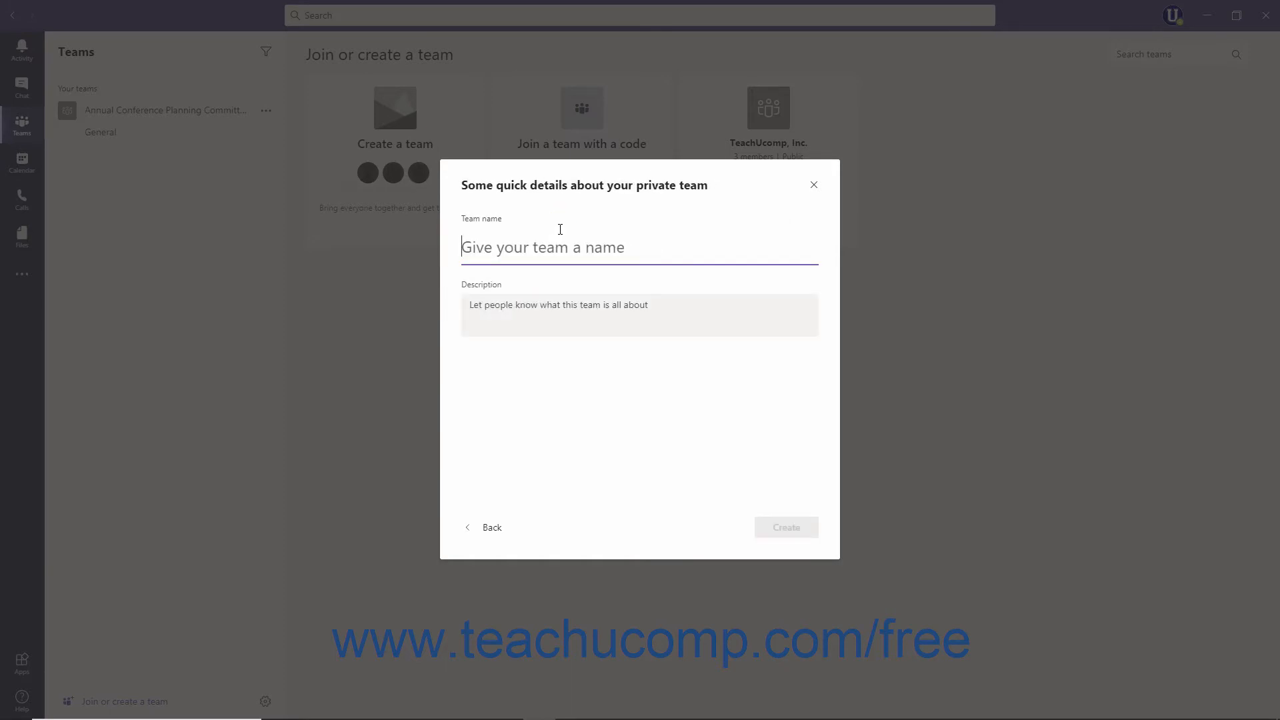
Create the team 'Customer Support' with description 'Used for the customer support department'.
{"action": "left_click", "coordinate": [559, 250]}
{"action": "type", "text": "Customer Support"}
{"action": "left_click", "coordinate": [534, 312]}
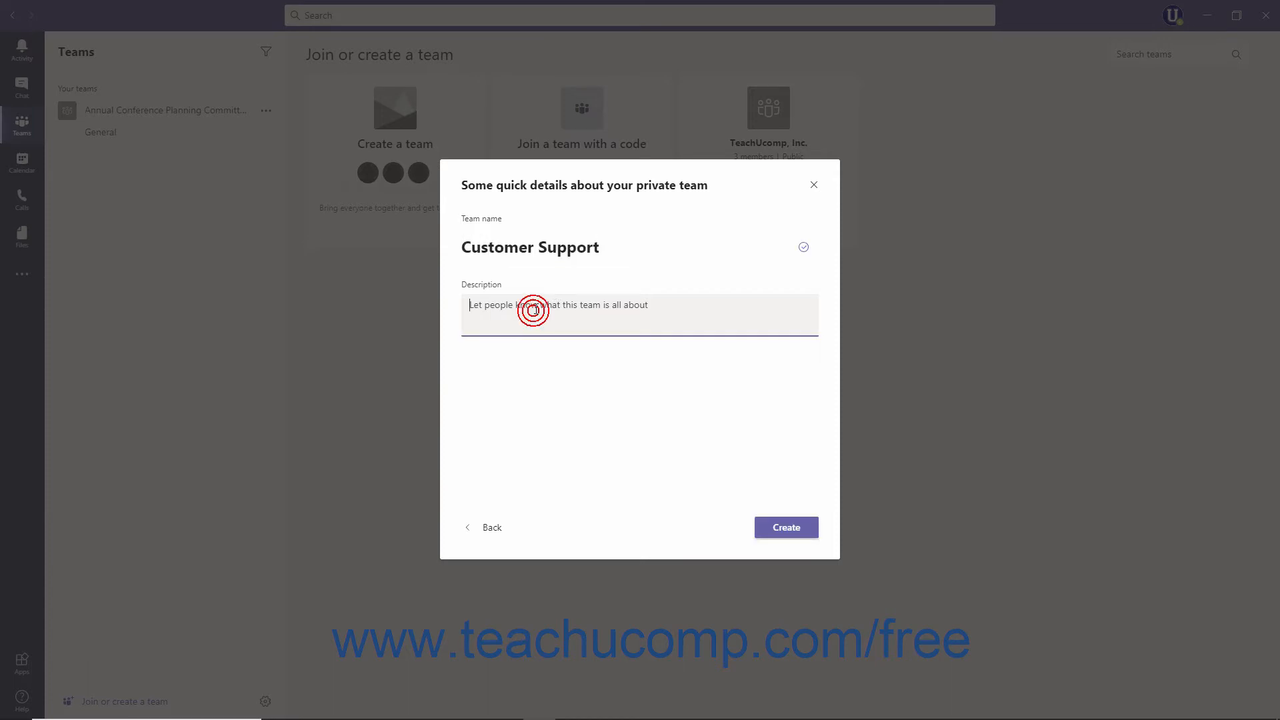
{"action": "type", "text": "Used for the customer support department"}
{"action": "left_click", "coordinate": [773, 529]}
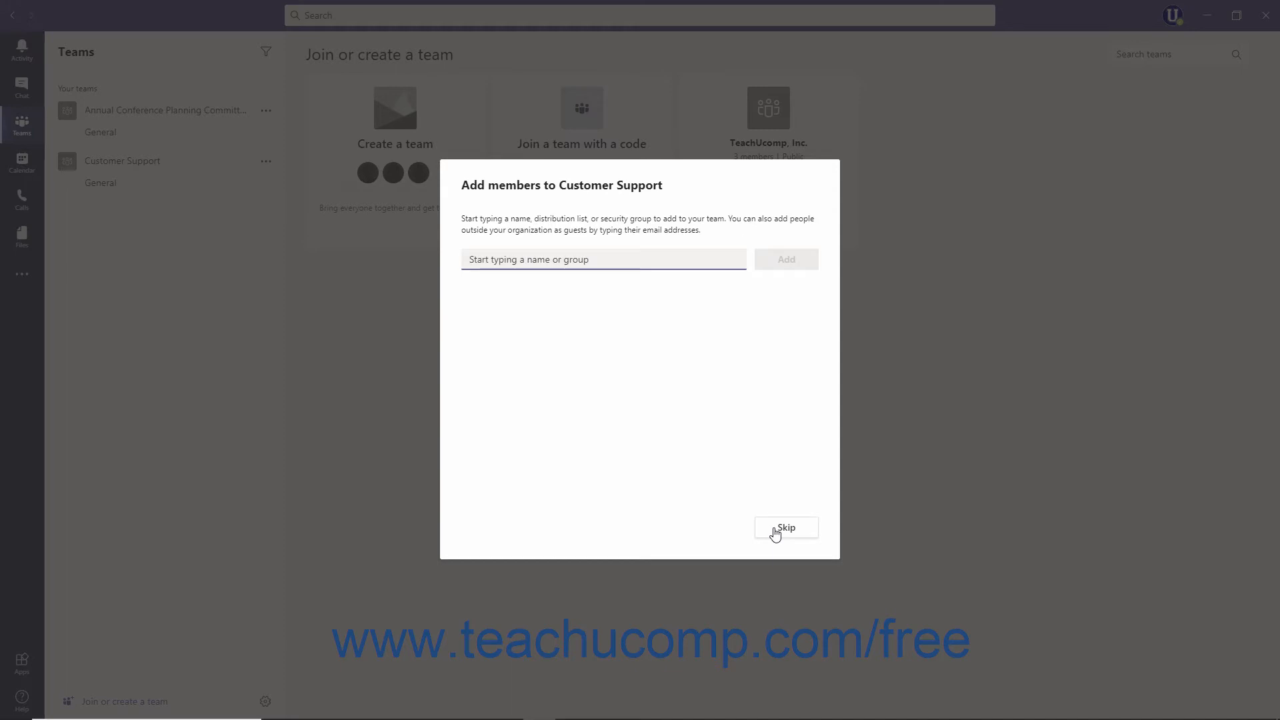
Add the colleague found by name as a member, discarding the guest e-mail address entered.
{"action": "left_click", "coordinate": [589, 260]}
{"action": "type", "text": "Jos"}
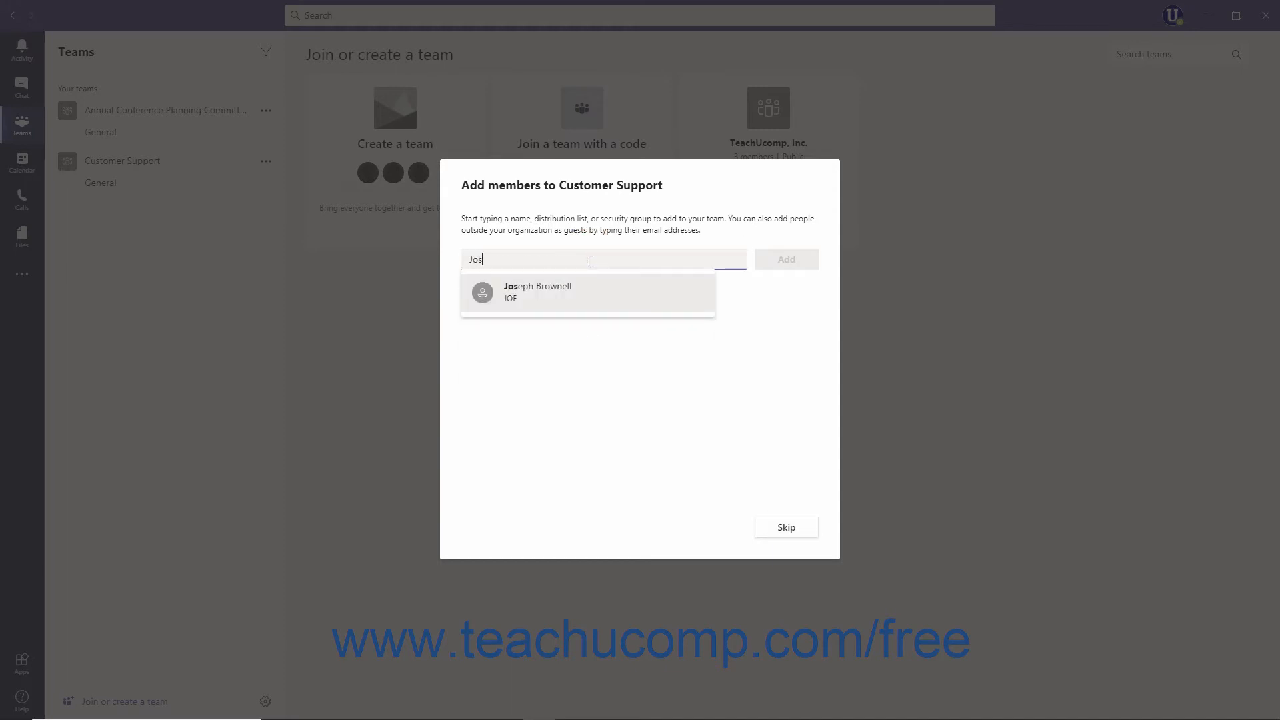
{"action": "left_click", "coordinate": [564, 301]}
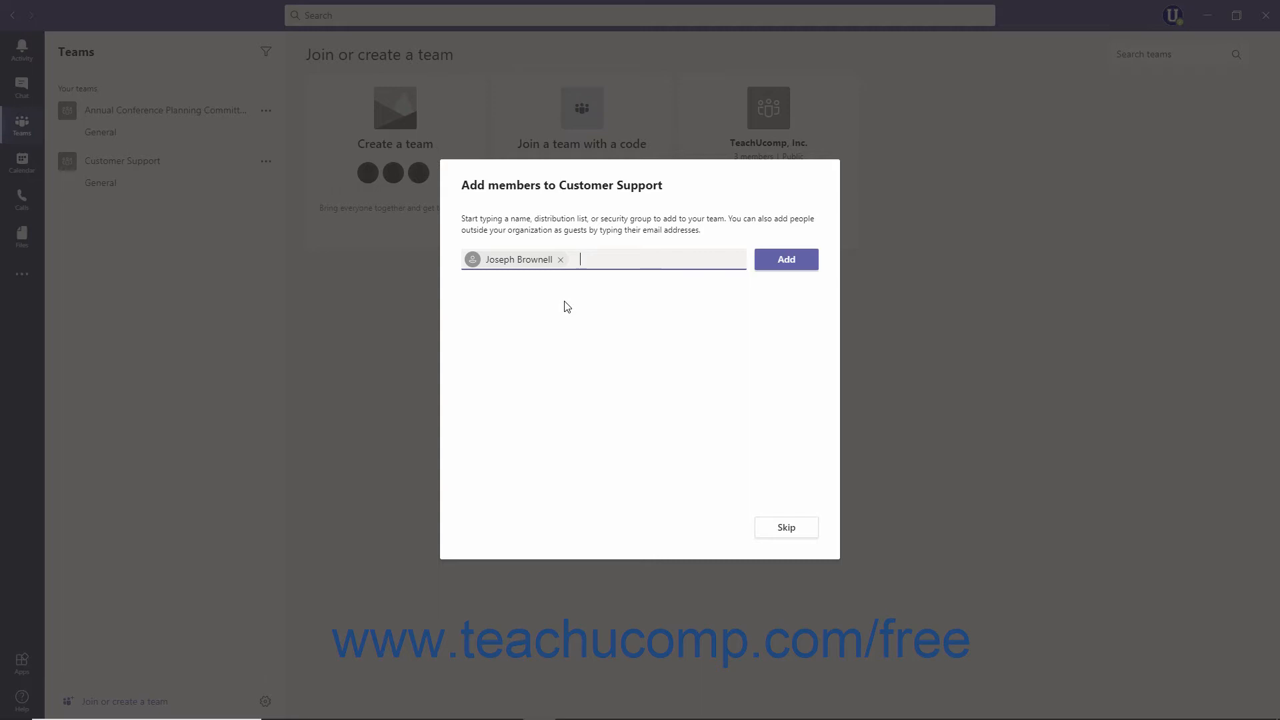
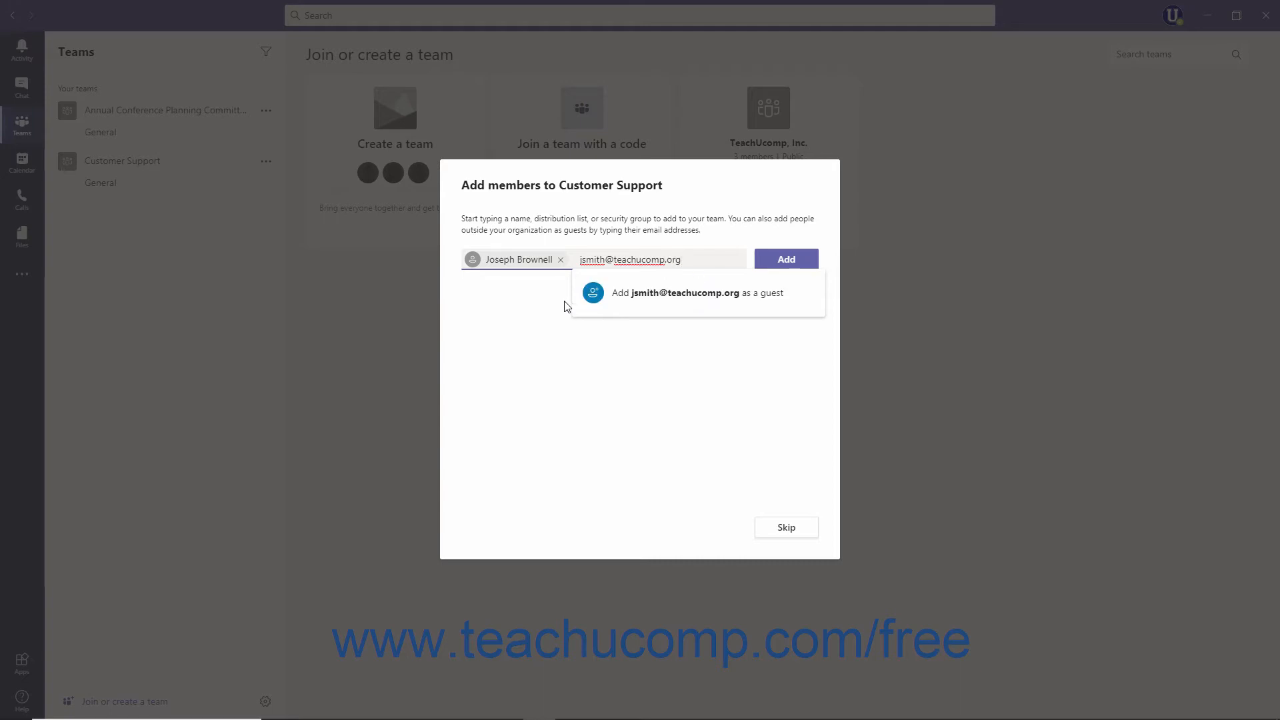
{"action": "left_click", "coordinate": [650, 300]}
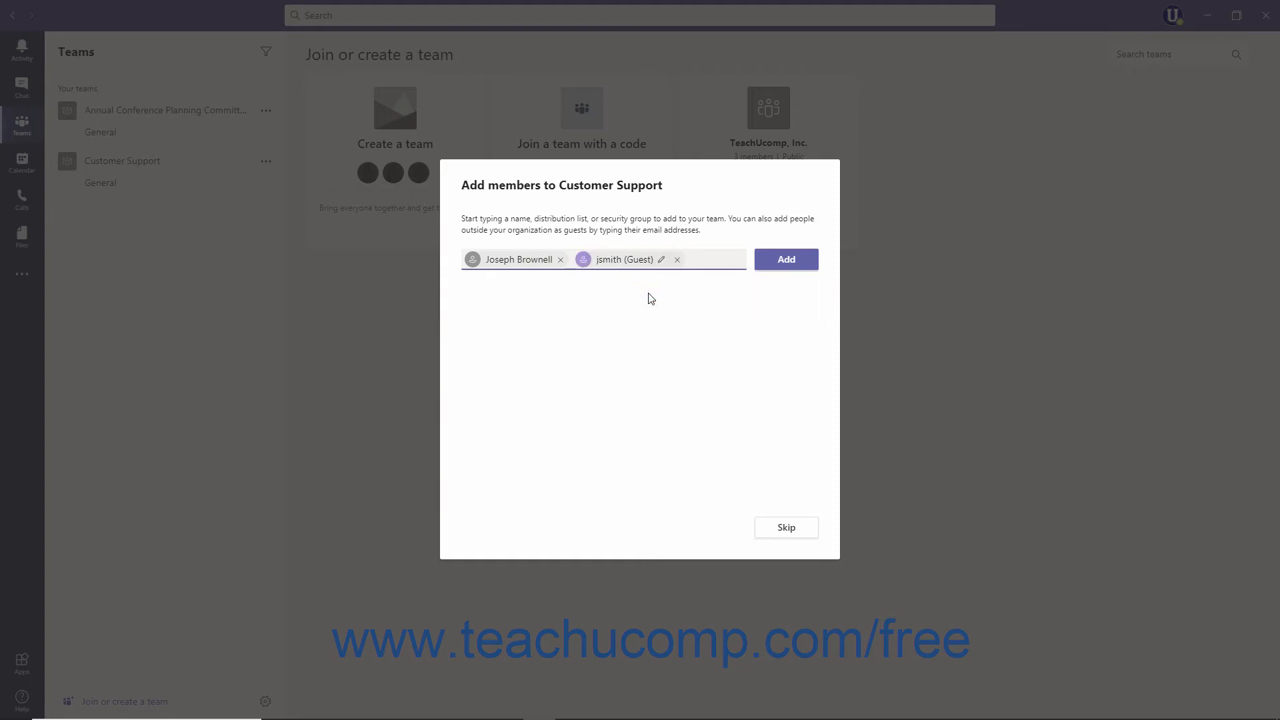
{"action": "left_click", "coordinate": [677, 261]}
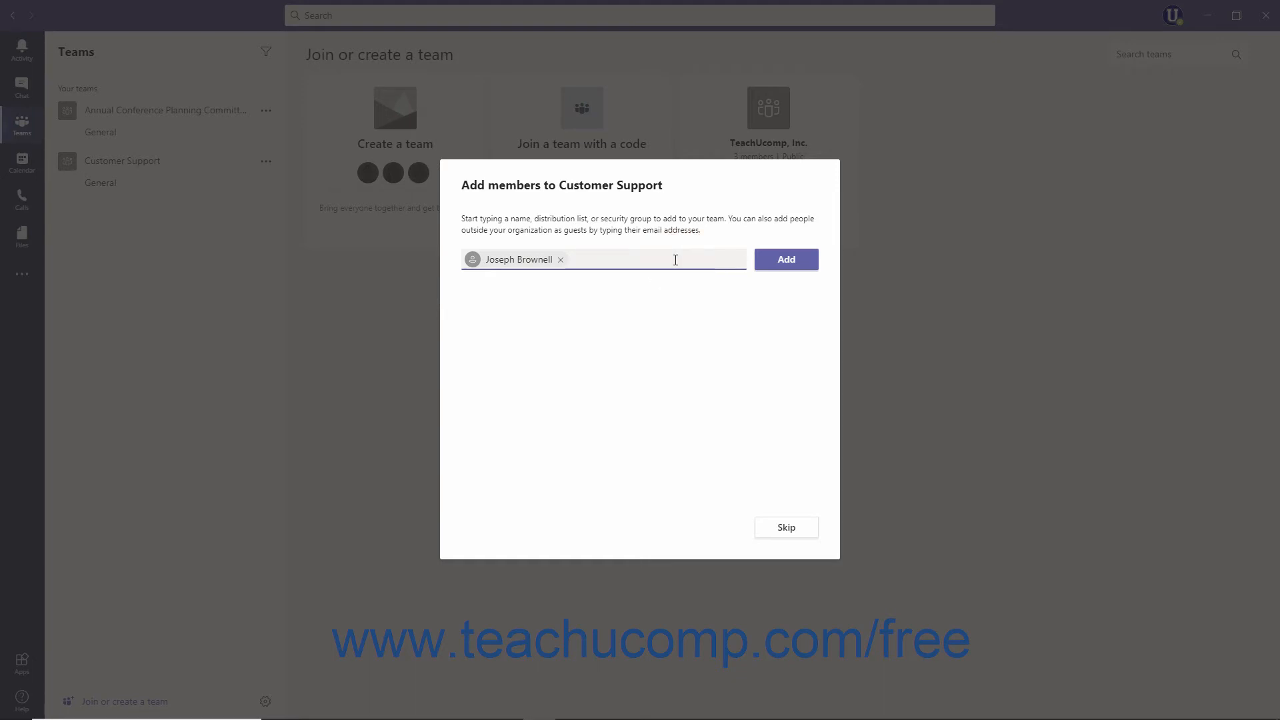
{"action": "left_click", "coordinate": [771, 266]}
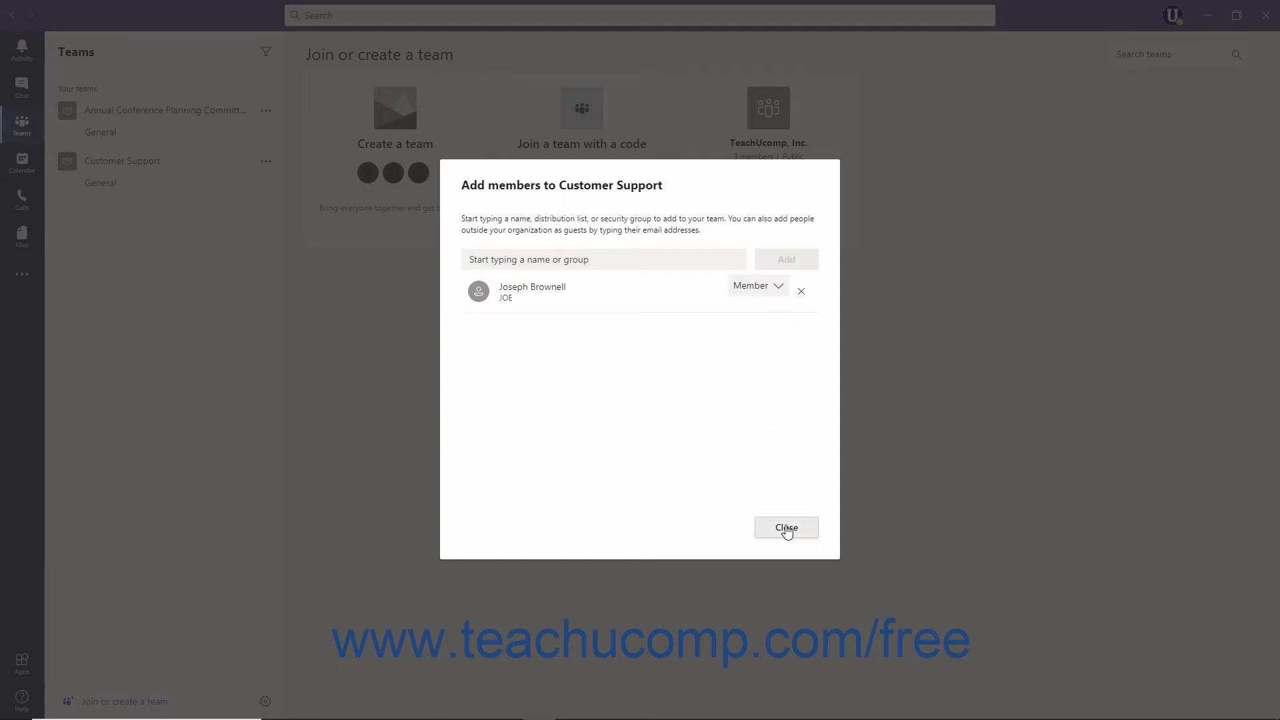
{"action": "left_click", "coordinate": [786, 528]}
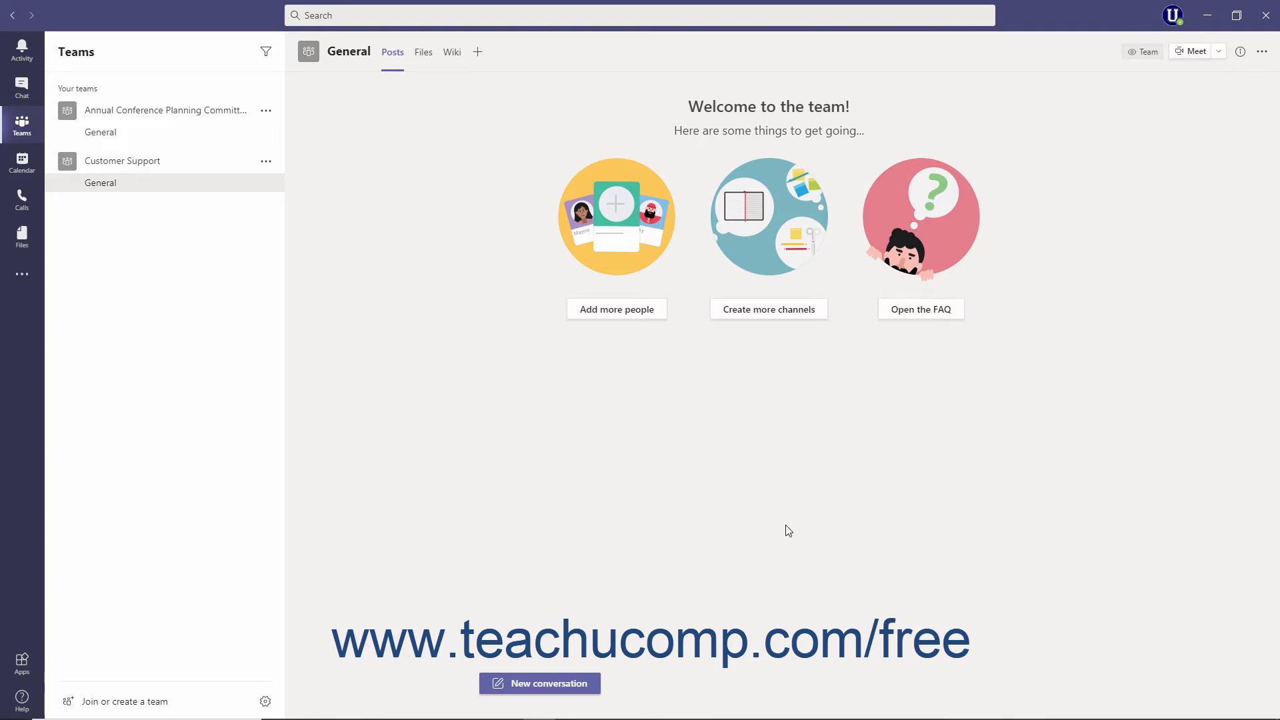
Return to the Teams list and bring up the Join or create a team page.
{"action": "left_click", "coordinate": [198, 191]}
{"action": "left_click", "coordinate": [19, 126]}
{"action": "left_click", "coordinate": [146, 701]}
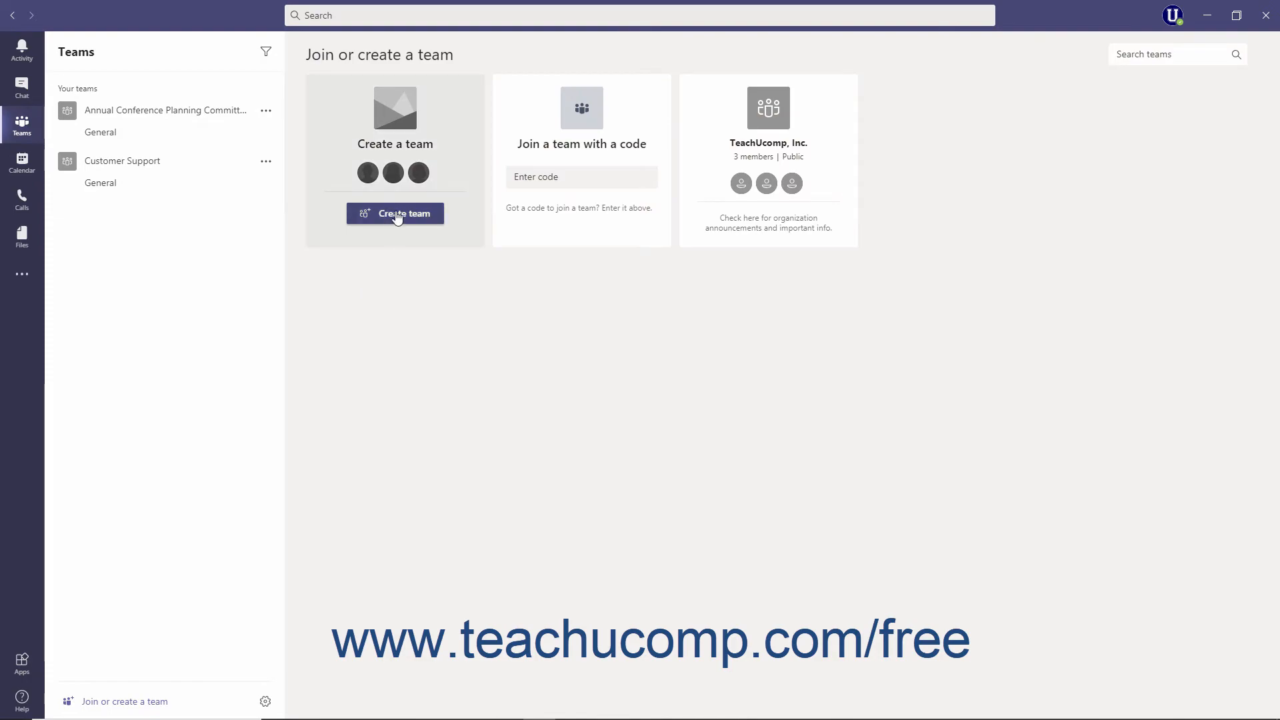
Create a team from something you already own, trying Microsoft 365 group, then choosing an existing Team.
{"action": "left_click", "coordinate": [397, 213]}
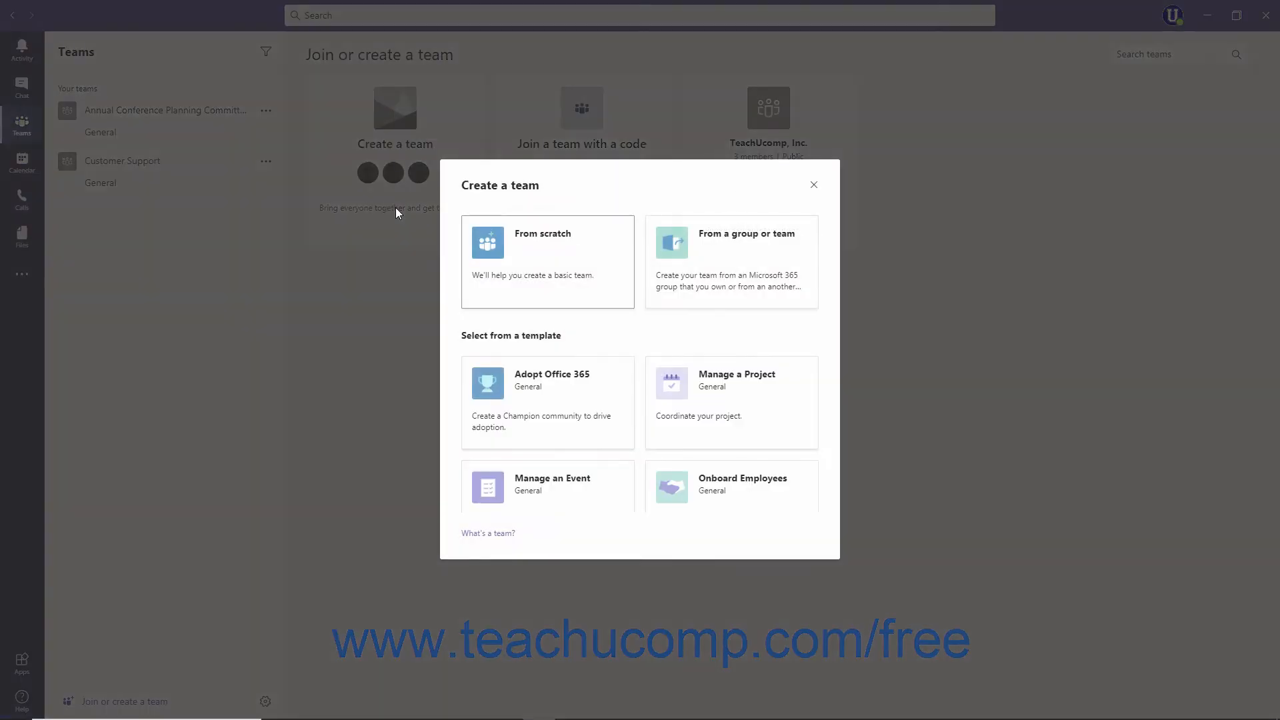
{"action": "left_click", "coordinate": [695, 273]}
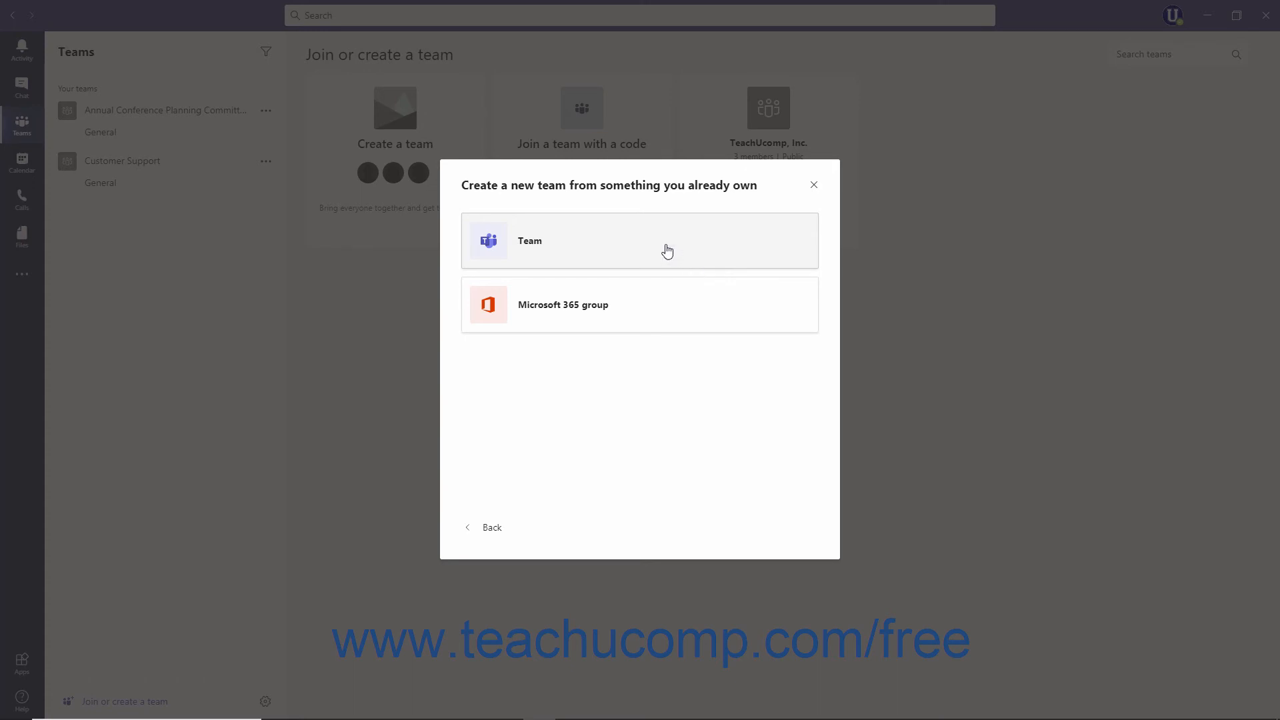
{"action": "left_click", "coordinate": [661, 303]}
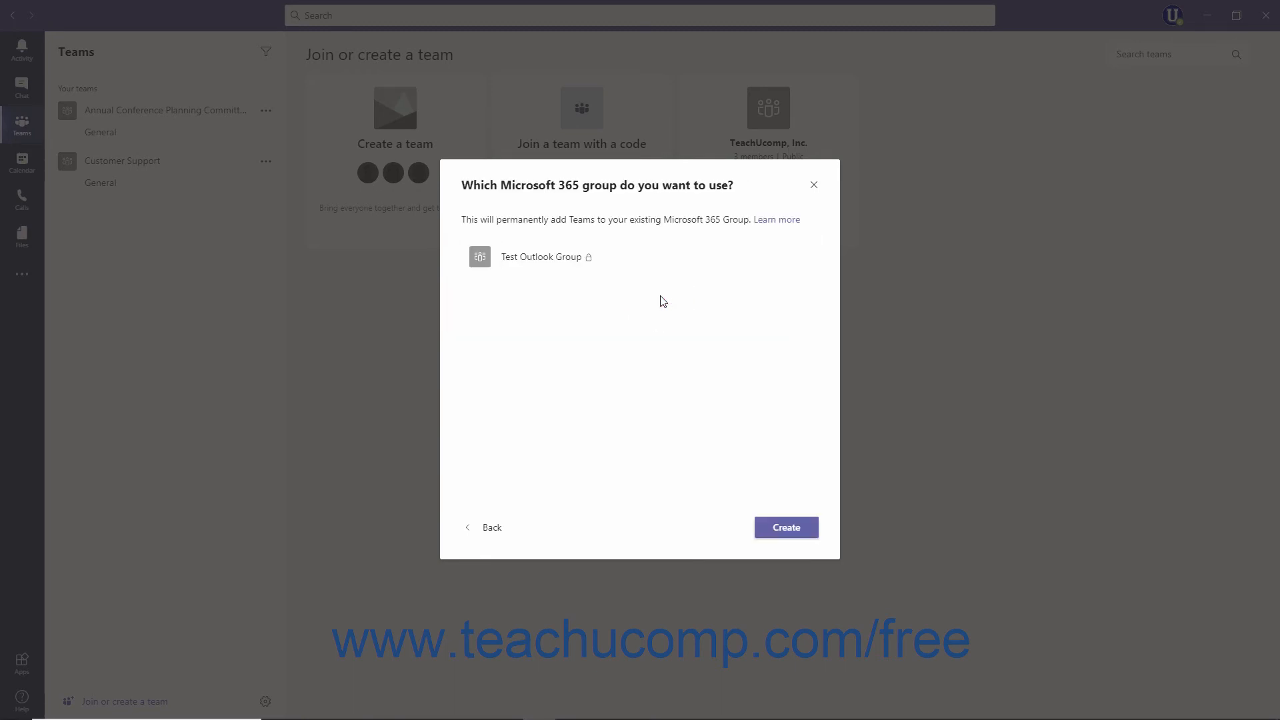
{"action": "left_click", "coordinate": [579, 260]}
{"action": "left_click", "coordinate": [497, 533]}
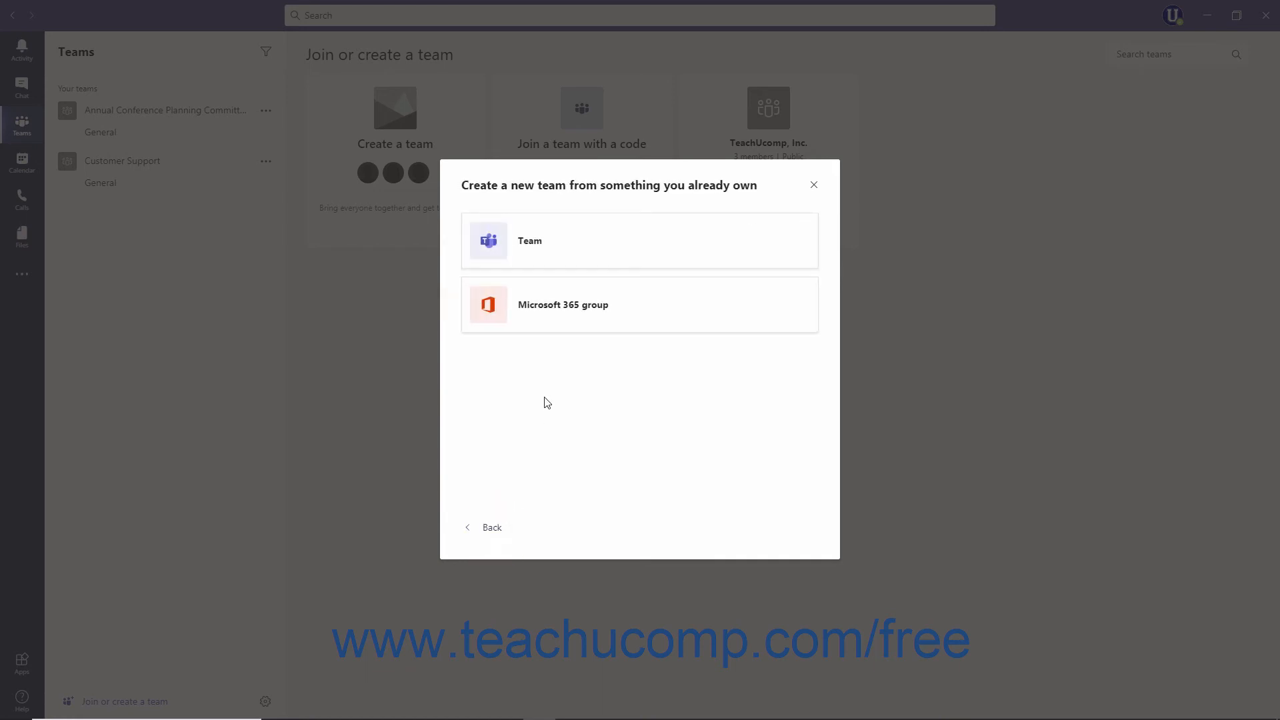
{"action": "left_click", "coordinate": [568, 264]}
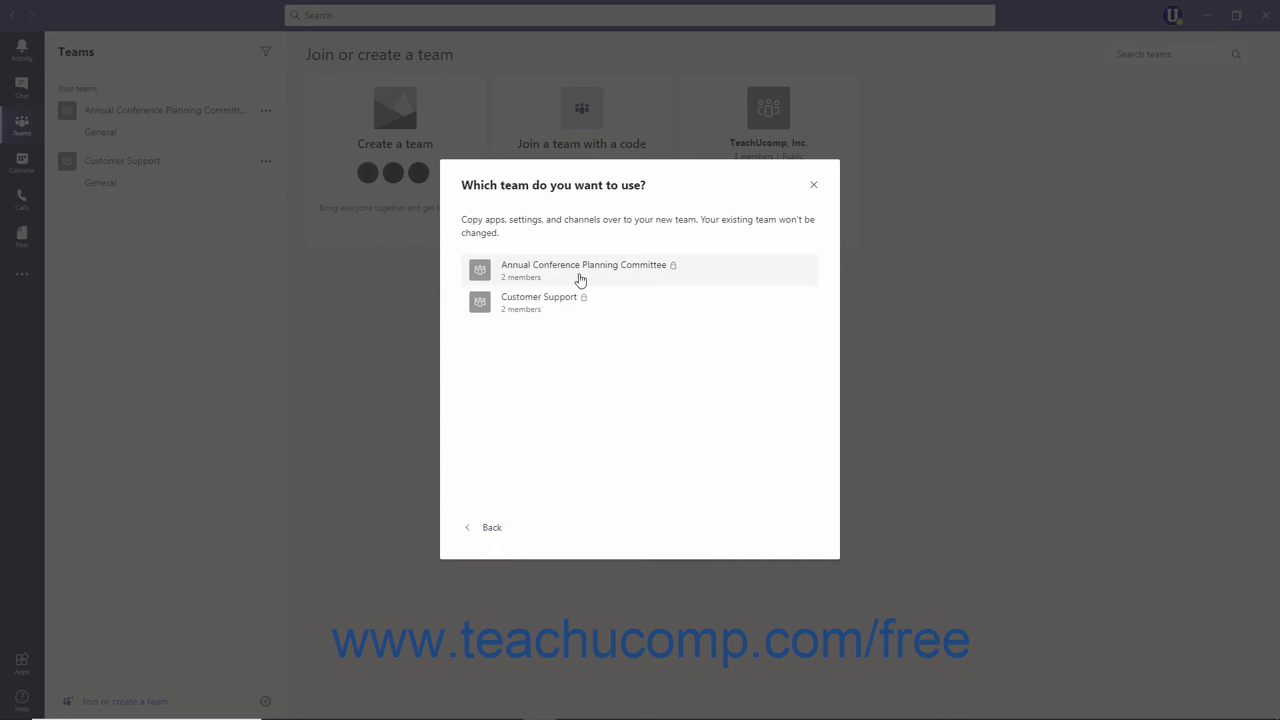
Preview Annual Conference Planning Committee as a template keeping Private, then back out to Microsoft 365 group.
{"action": "left_click", "coordinate": [580, 277]}
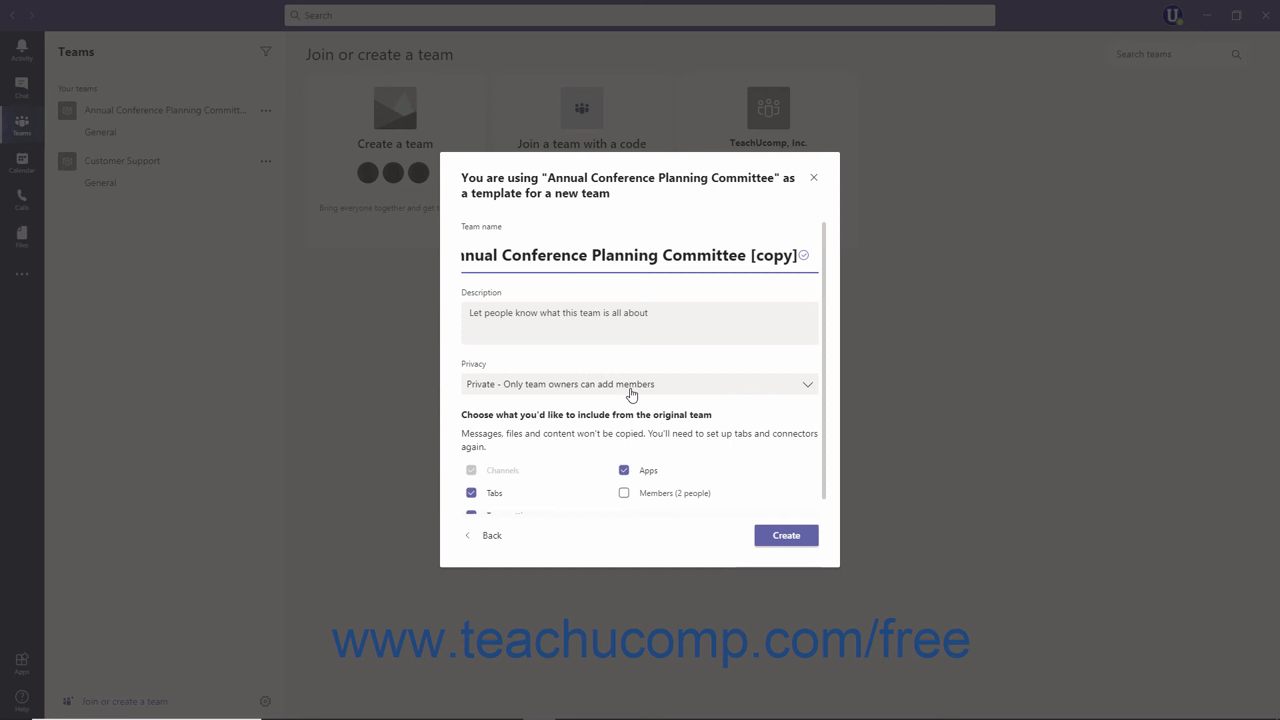
{"action": "left_click", "coordinate": [622, 254]}
{"action": "left_click", "coordinate": [617, 322]}
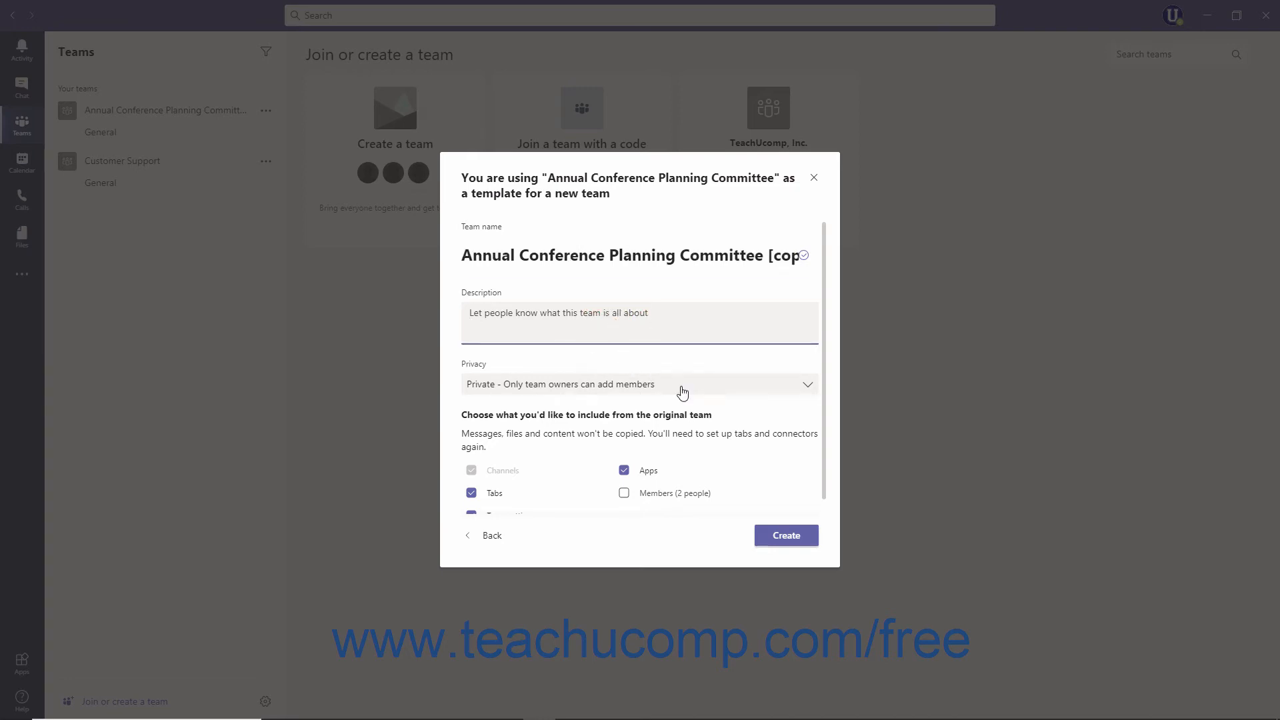
{"action": "left_click", "coordinate": [807, 384]}
{"action": "left_click", "coordinate": [807, 384]}
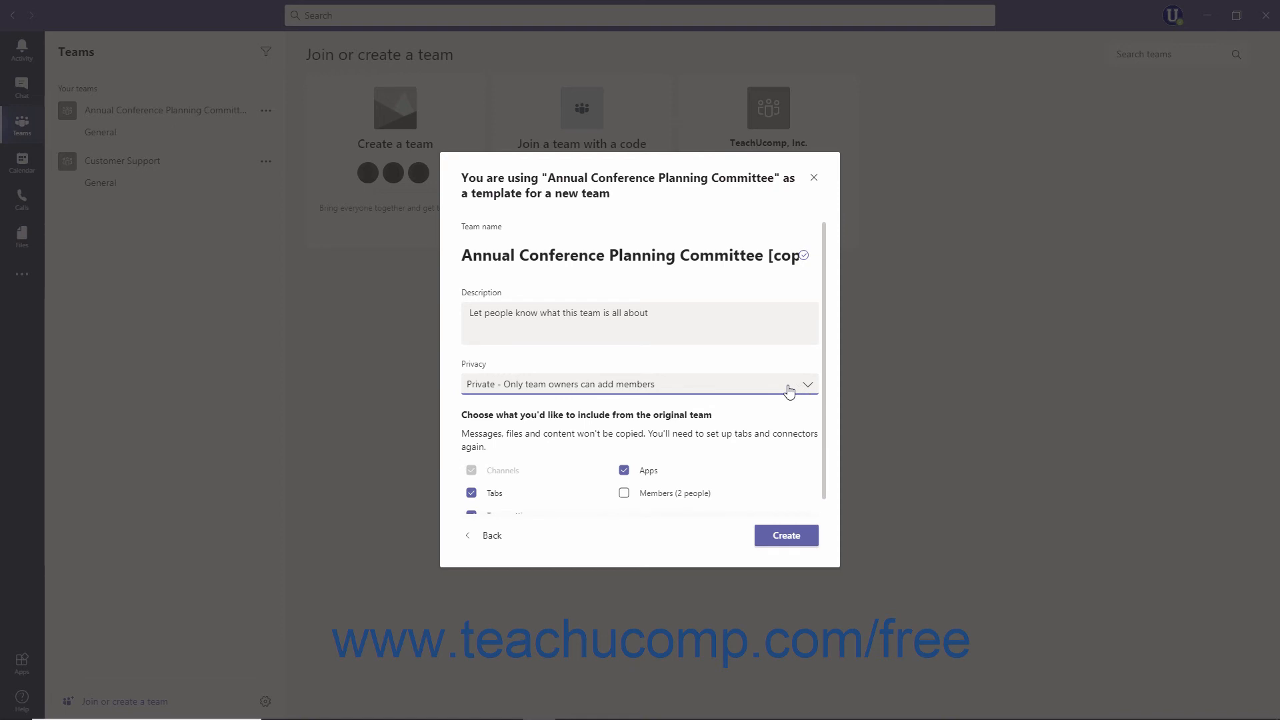
{"action": "scroll", "coordinate": [788, 390], "scroll_direction": "down", "scroll_amount": 2}
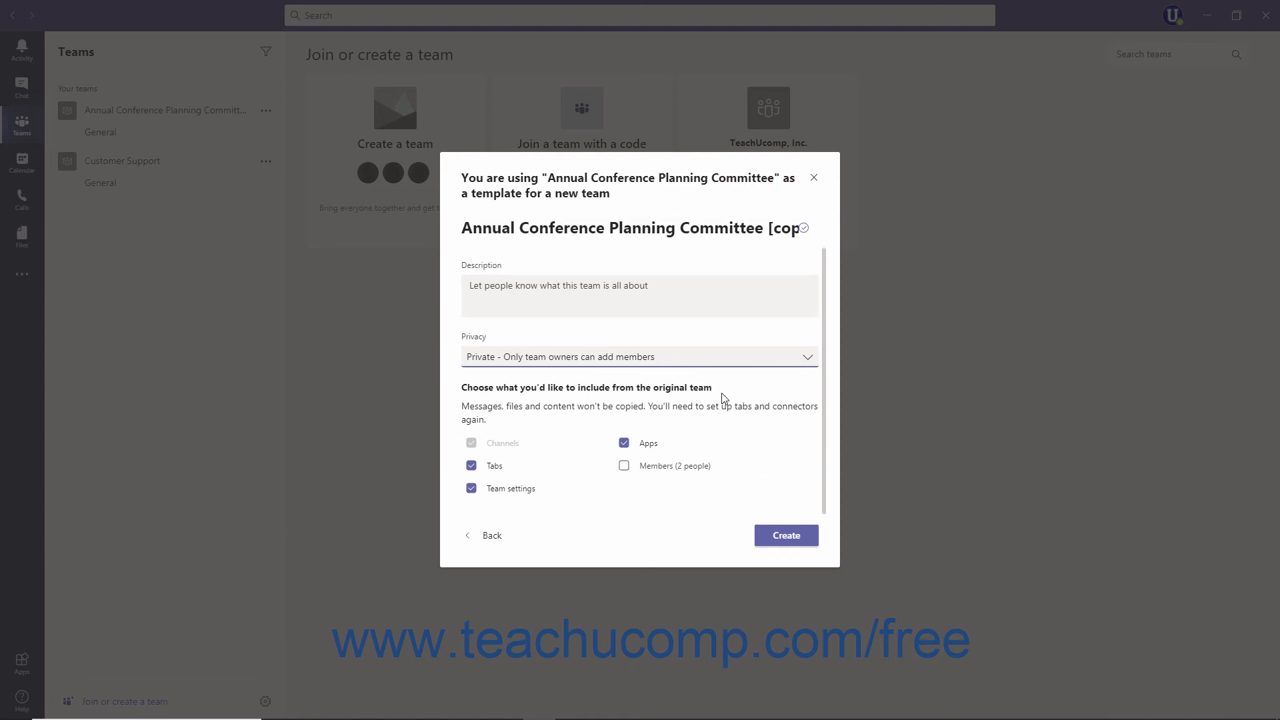
{"action": "left_click", "coordinate": [496, 533]}
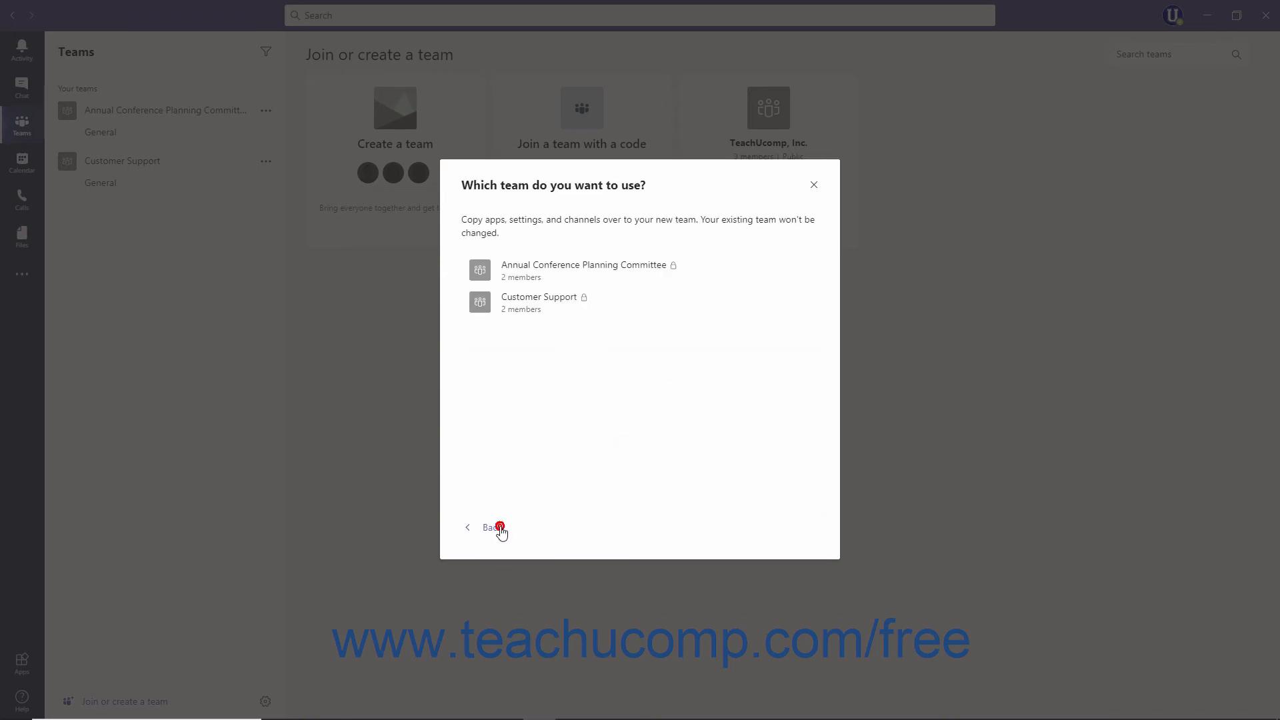
{"action": "left_click", "coordinate": [498, 527]}
{"action": "left_click", "coordinate": [608, 318]}
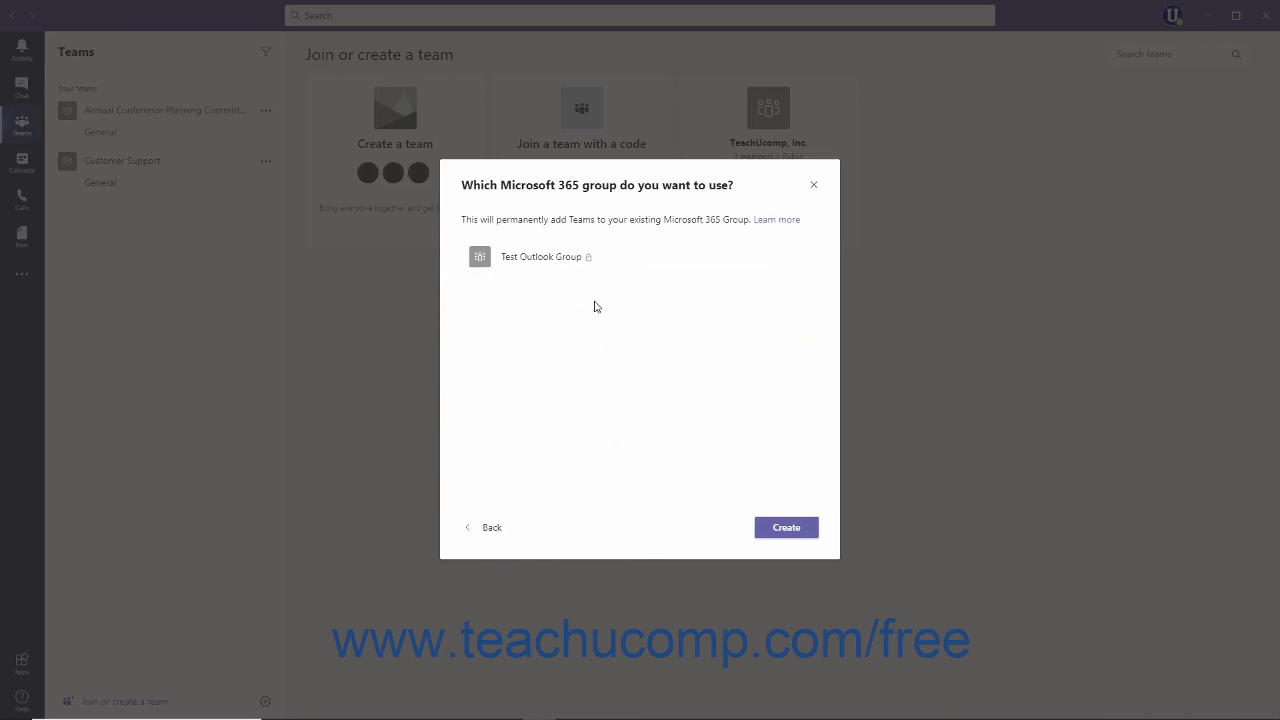
Select Test Outlook Group and create the team from it.
{"action": "left_click", "coordinate": [575, 268]}
{"action": "left_click", "coordinate": [782, 537]}
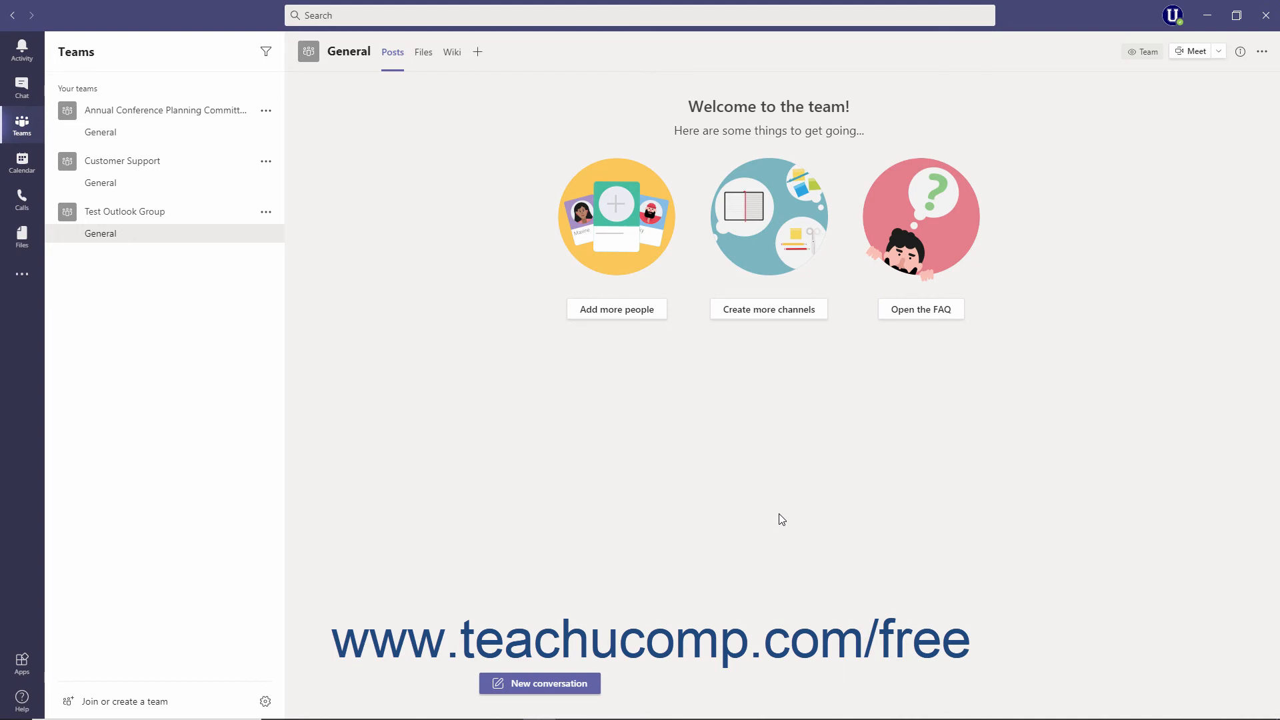
Add the suggested guest account to Annual Conference Planning Committee as a new member.
{"action": "left_click", "coordinate": [266, 111]}
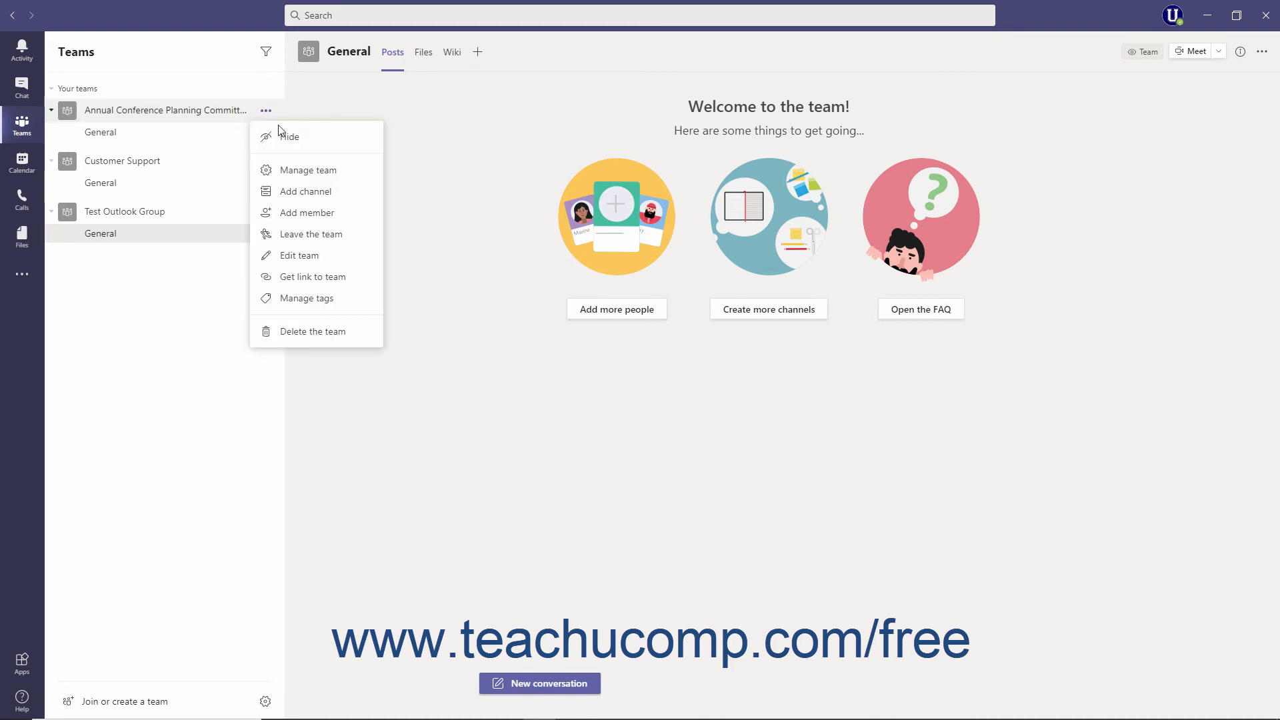
{"action": "left_click", "coordinate": [323, 213]}
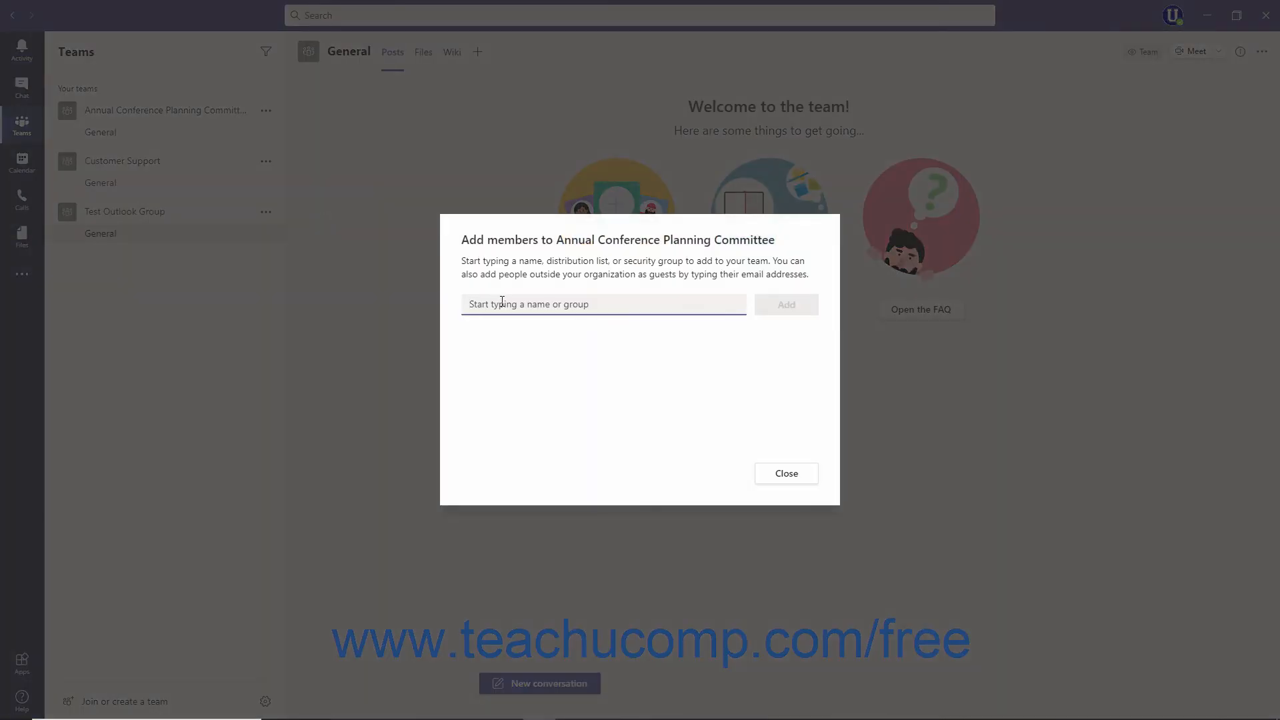
{"action": "left_click", "coordinate": [502, 302]}
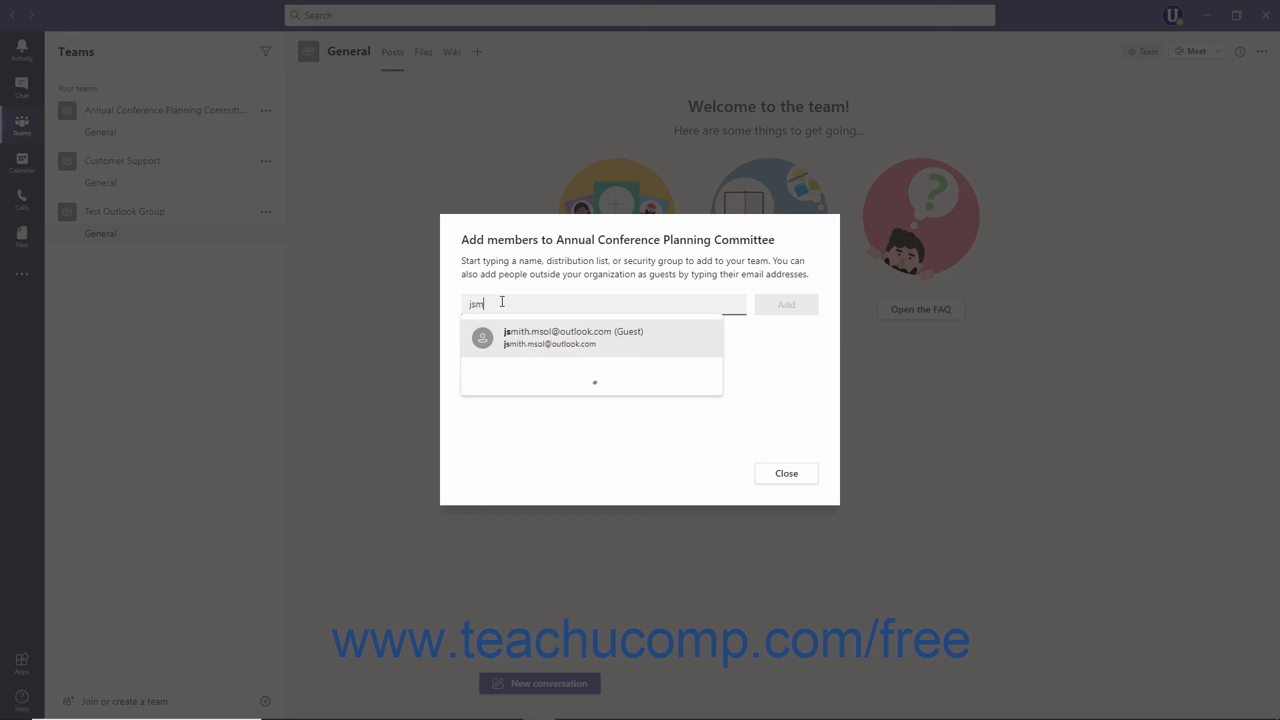
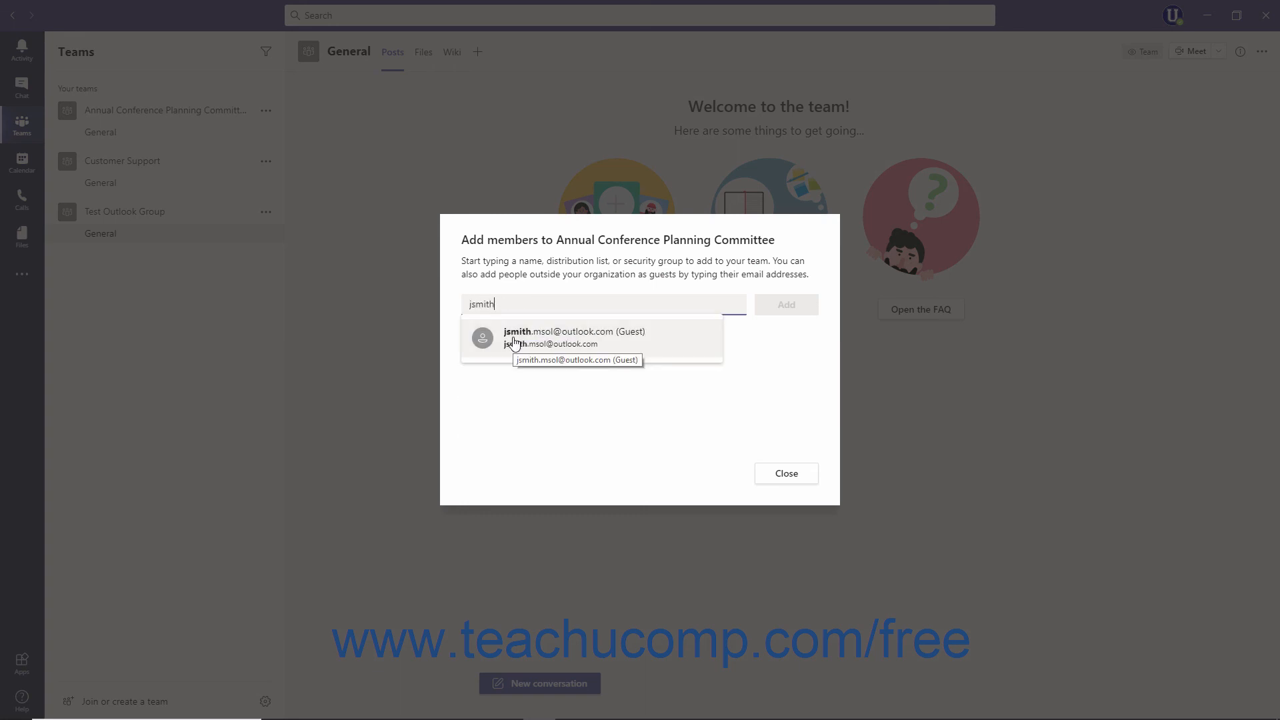
{"action": "left_click", "coordinate": [514, 343]}
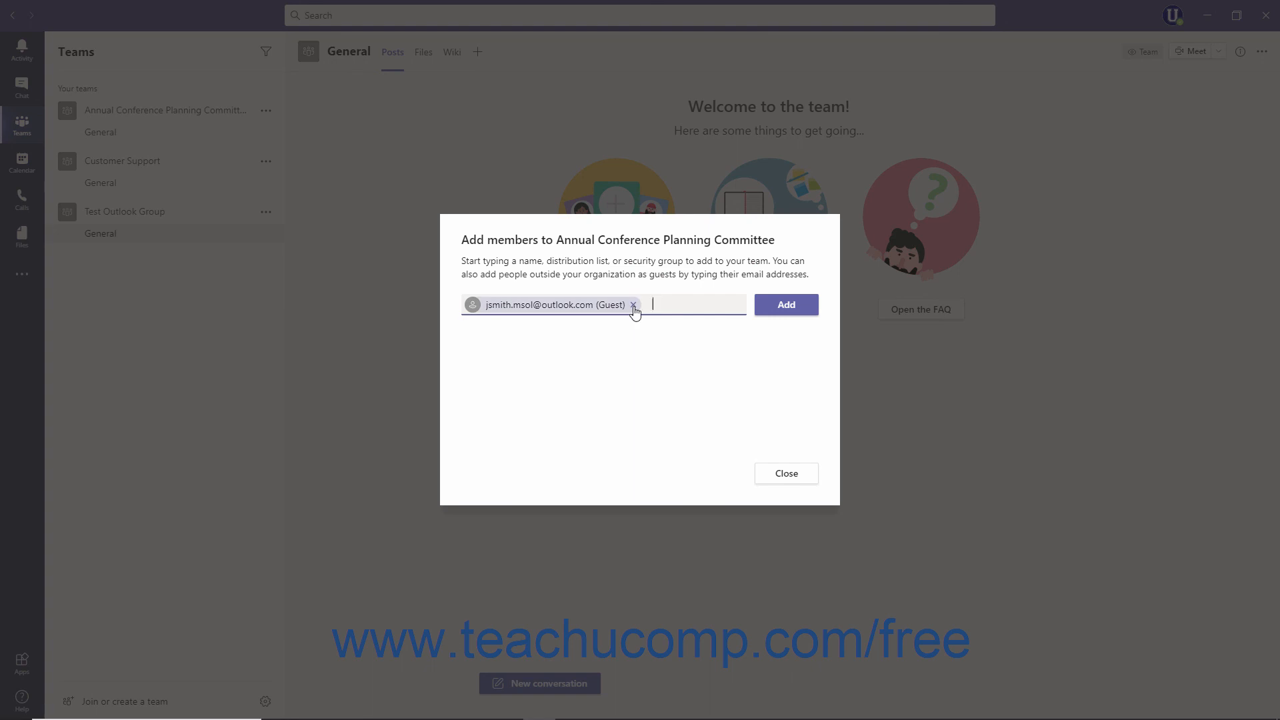
{"action": "left_click", "coordinate": [785, 320]}
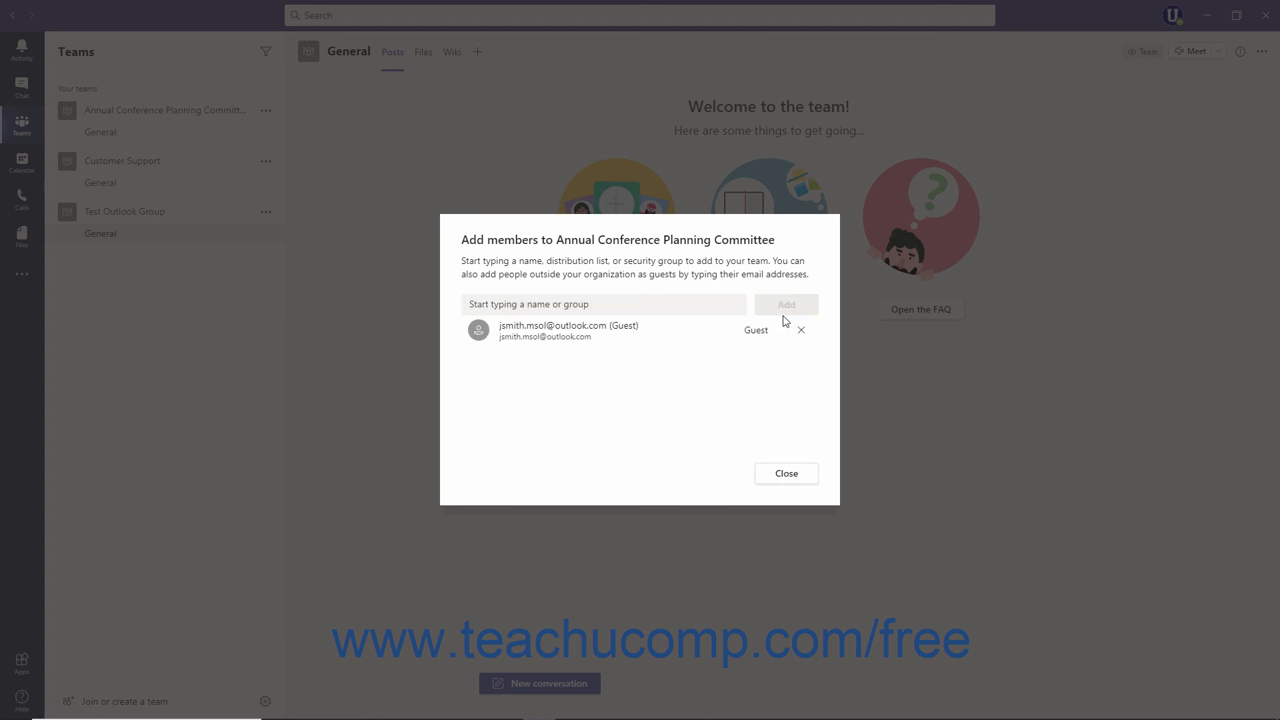
{"action": "left_click", "coordinate": [778, 474]}
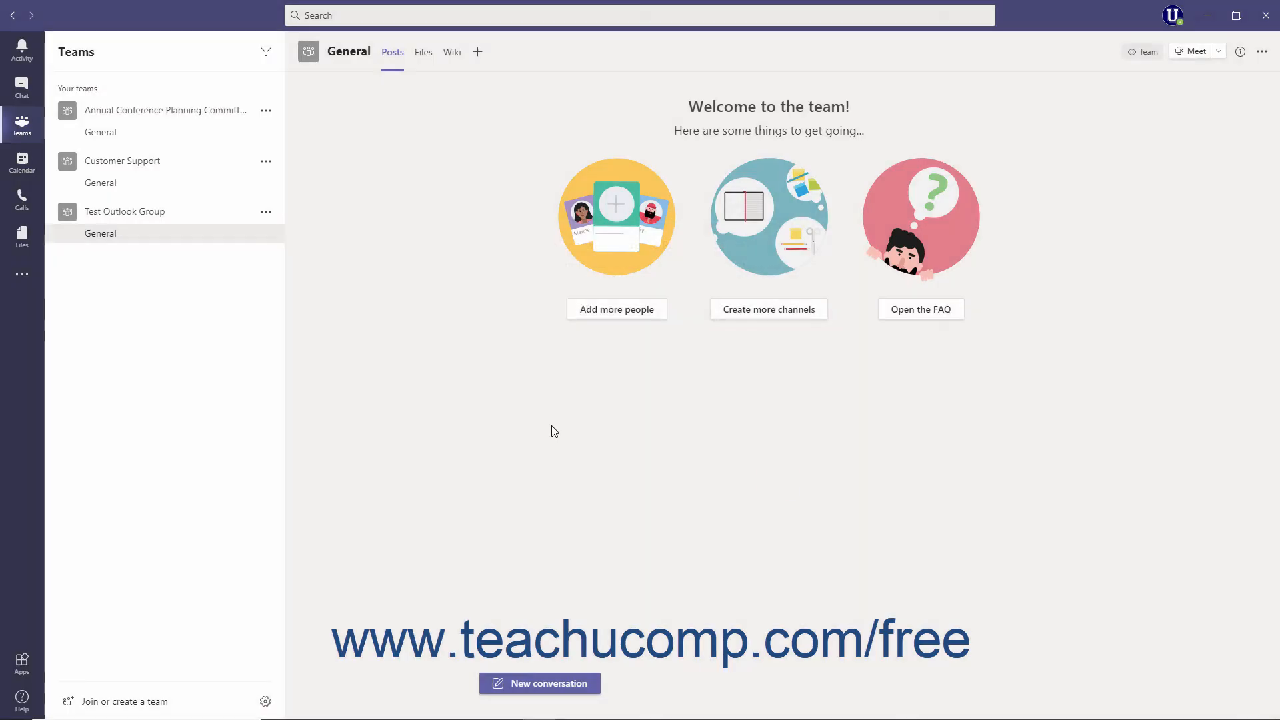
Show the conference team's members and guests on its Manage team page.
{"action": "left_click", "coordinate": [264, 111]}
{"action": "left_click", "coordinate": [292, 172]}
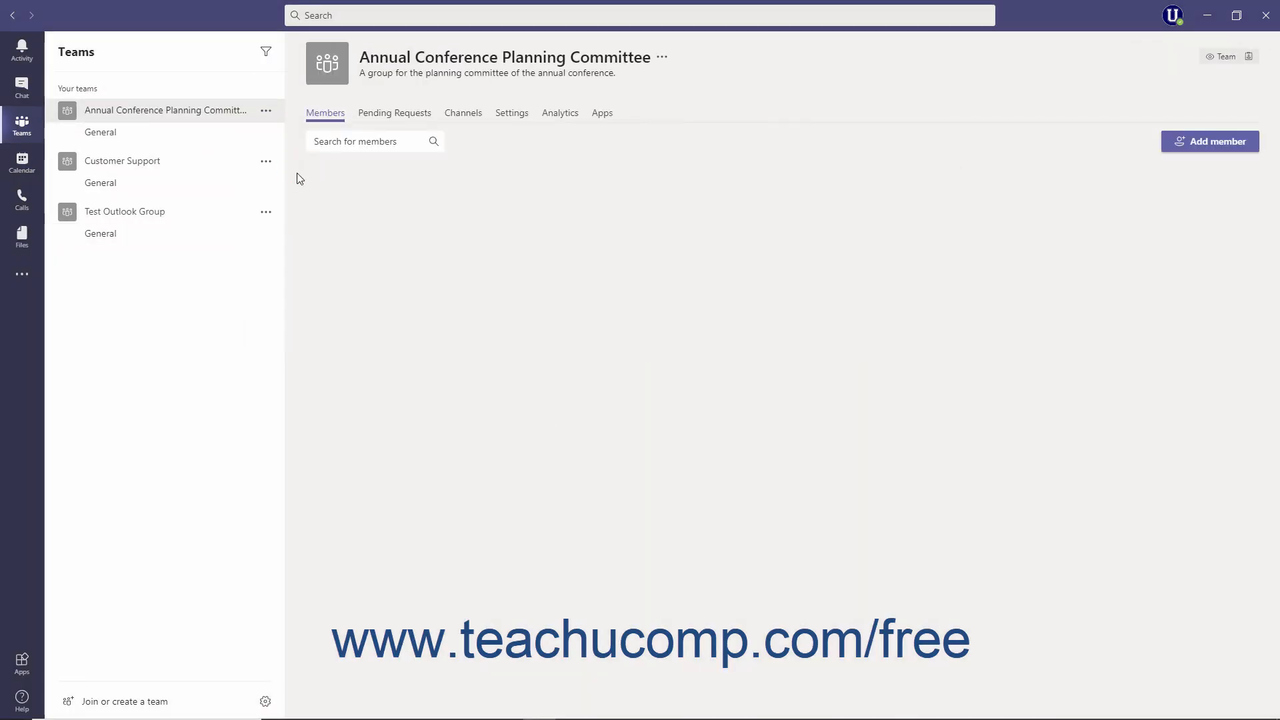
{"action": "left_click", "coordinate": [355, 288]}
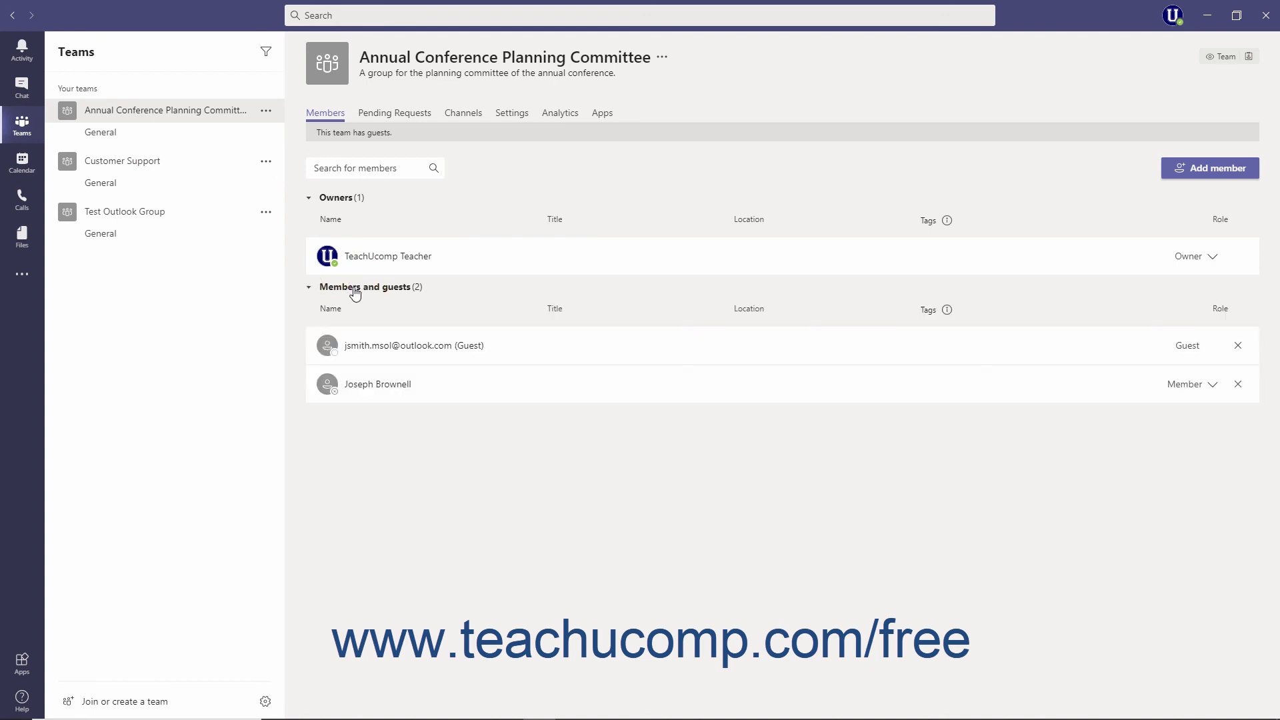